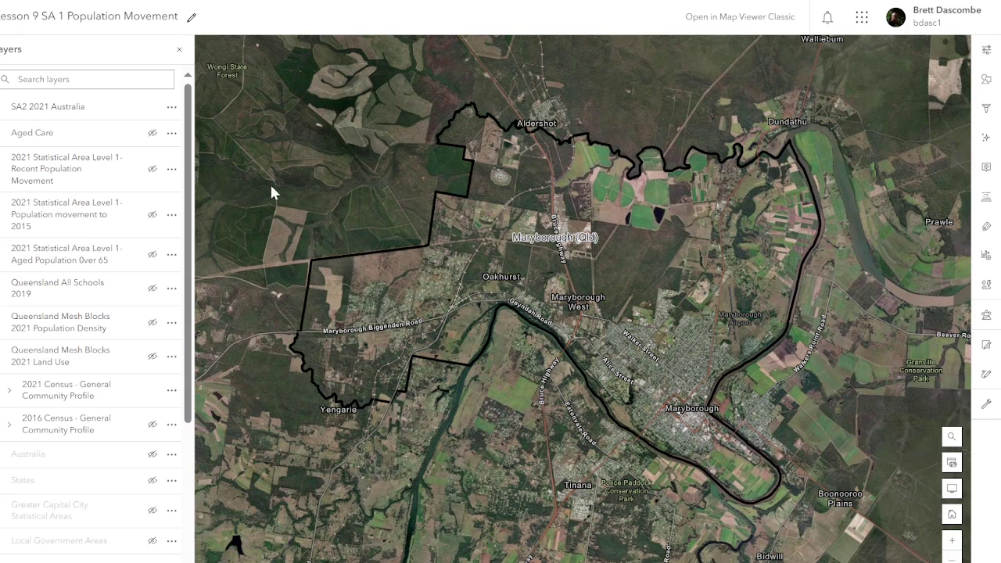
Step: Make the "2021 Statistical Area Level 1- Population movement to 2015" layer visible and open its style settings
left_click(151, 215)
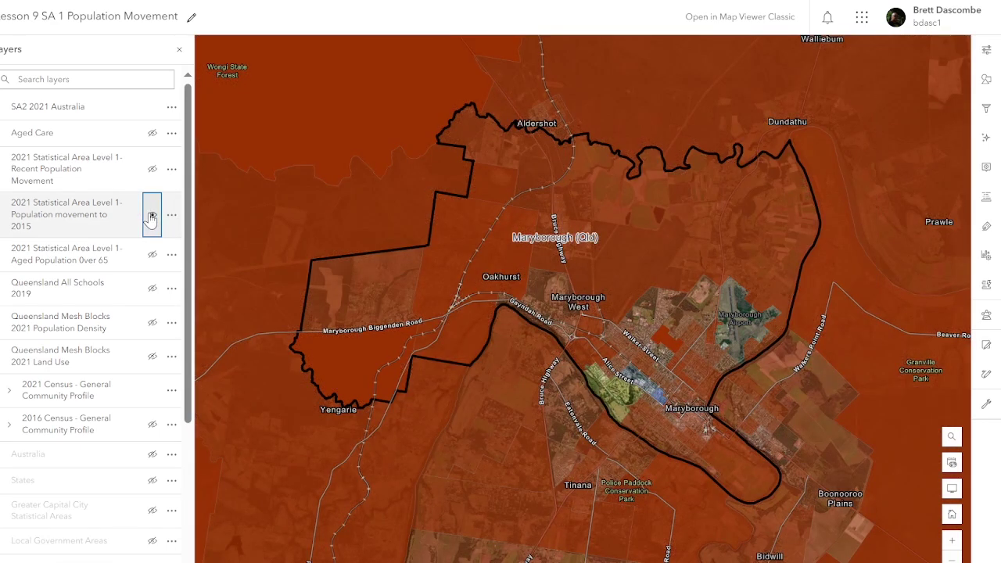
left_click(82, 216)
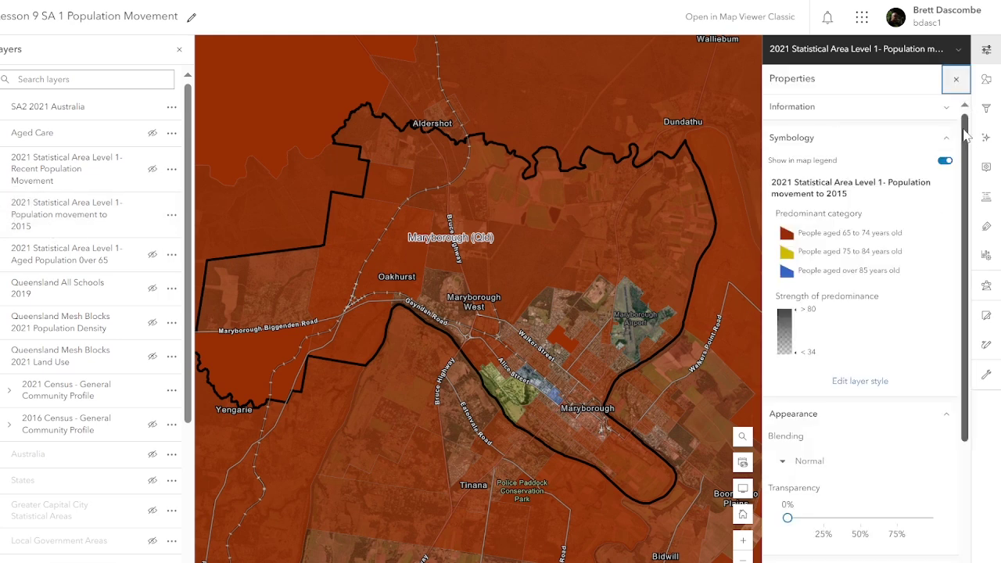
left_click(987, 80)
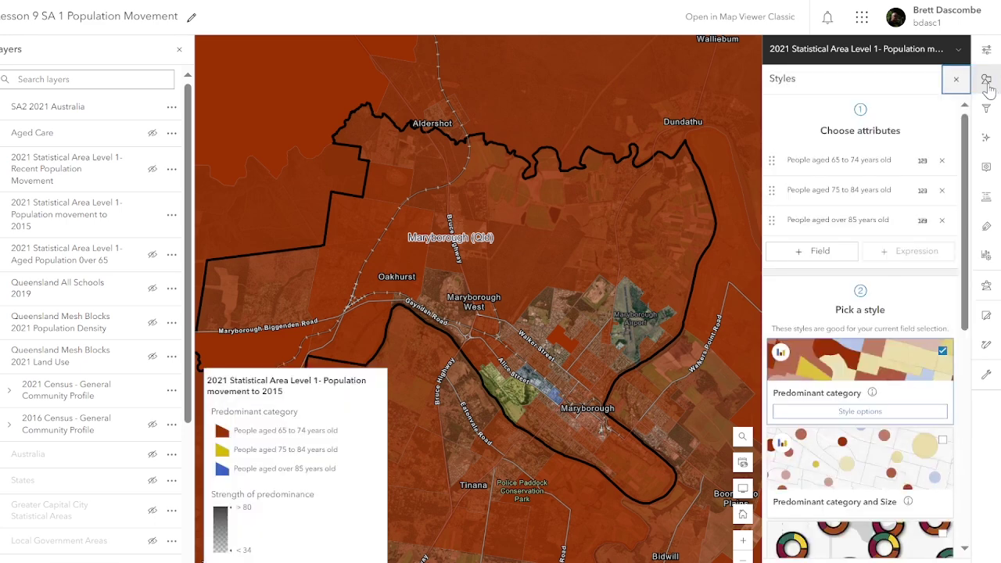
Step: Remove the attributes for people aged 65 to 74, 75 to 84 and over 85 years old from the layer's style
left_click(942, 162)
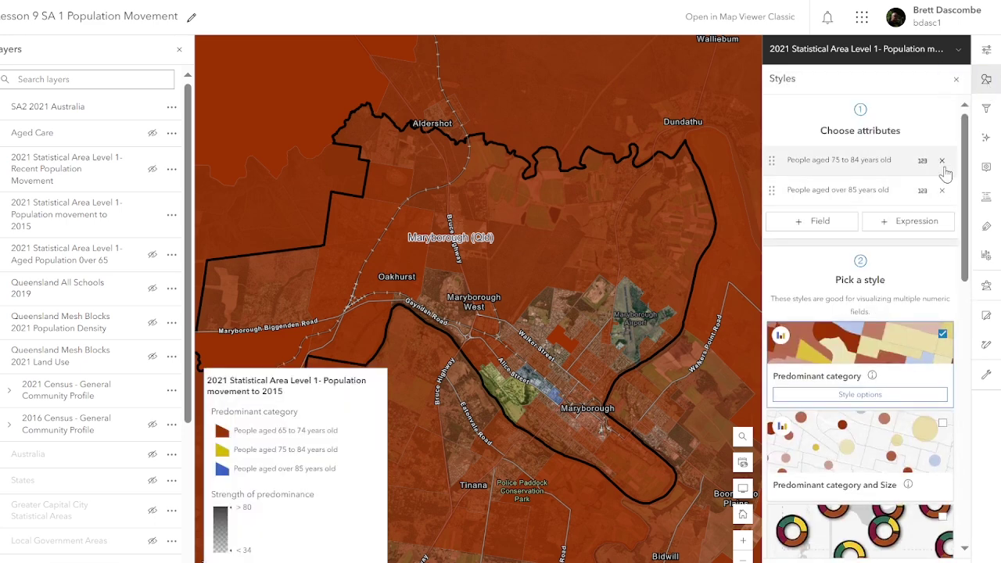
left_click(942, 160)
left_click(943, 160)
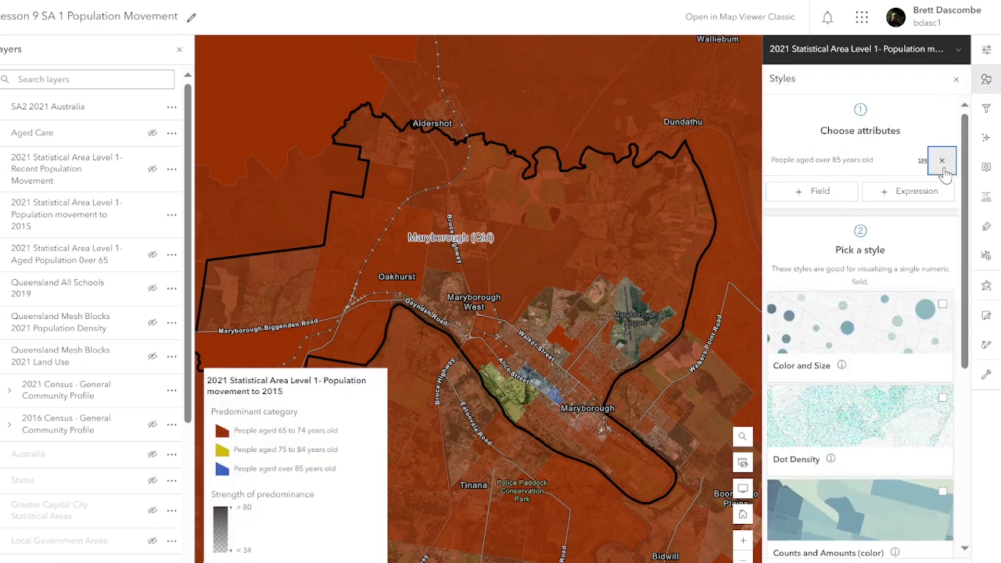
left_click(812, 196)
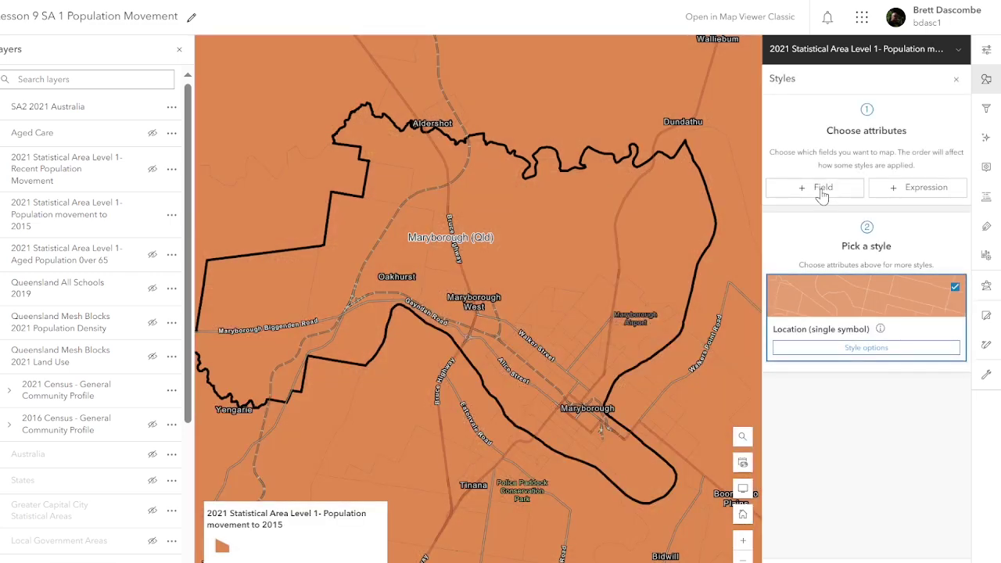
Step: Add all "People who arrived" fields from before 1951 through 2011-2015 as the layer's style attributes
left_click(822, 194)
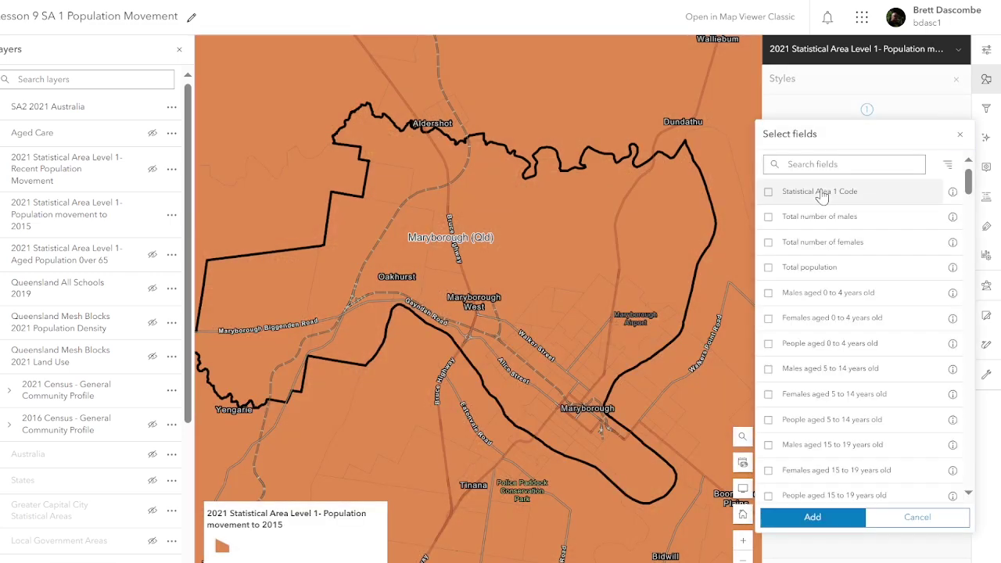
scroll(973, 197, "down", 2)
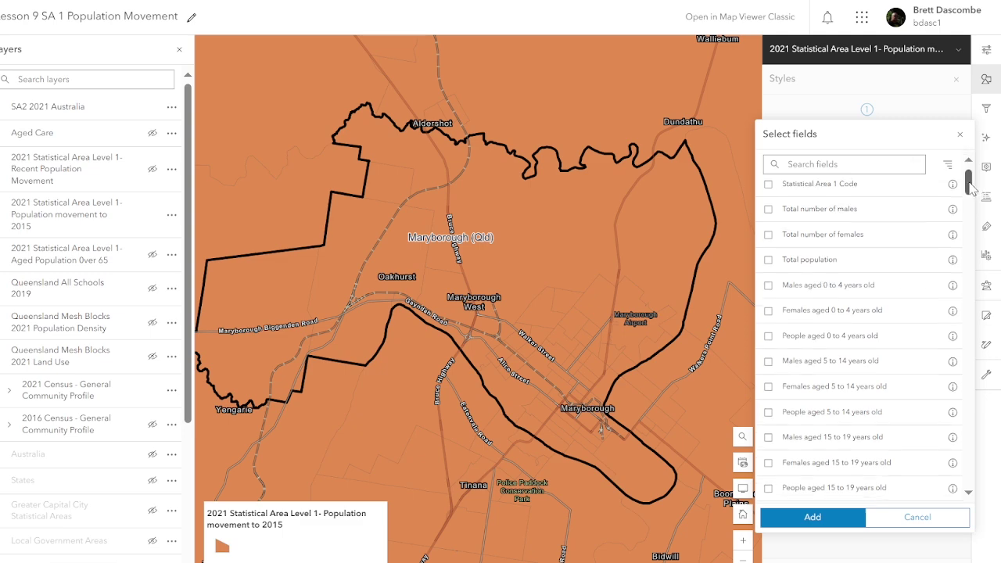
left_click_drag(973, 192, 995, 324)
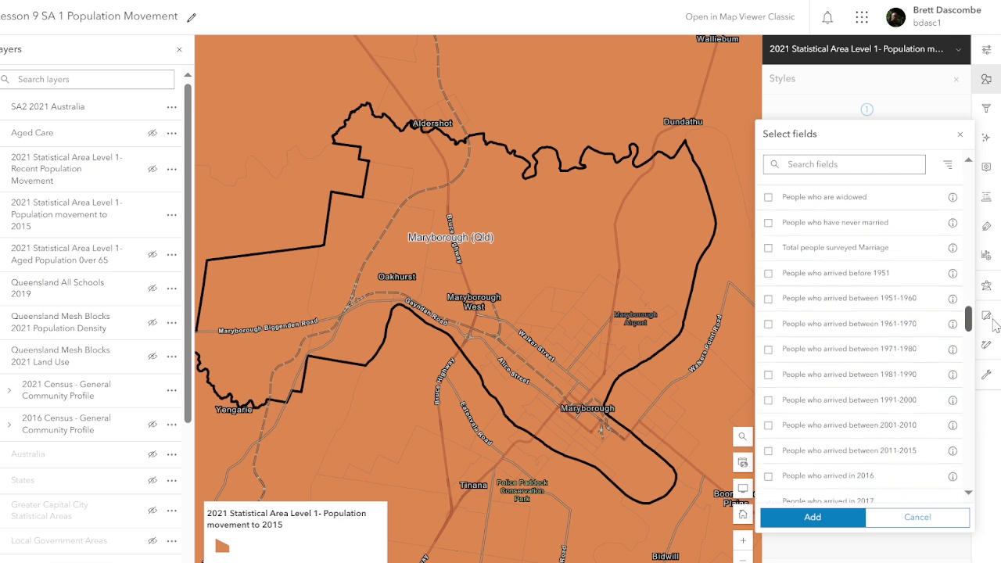
left_click(768, 274)
left_click(768, 298)
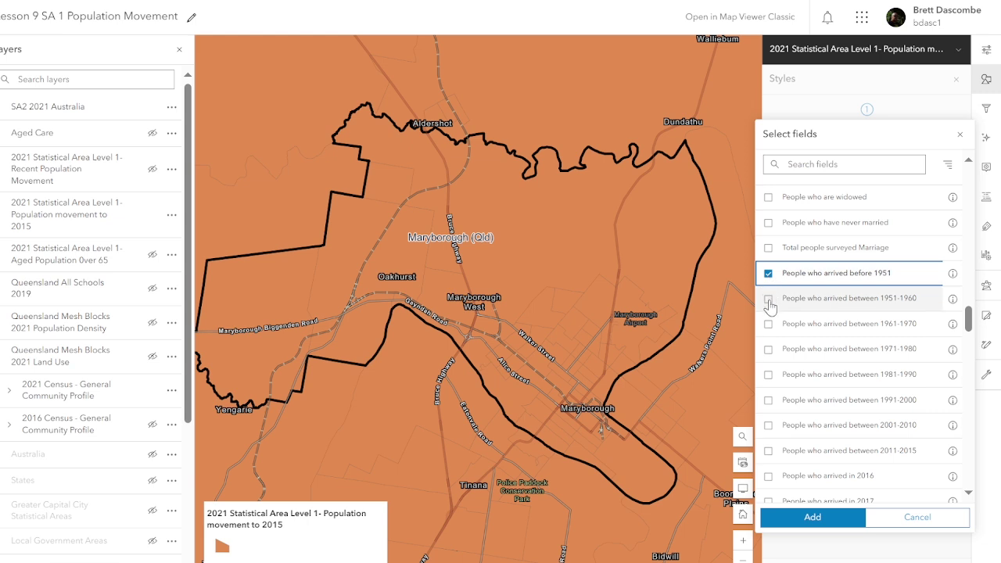
left_click(768, 323)
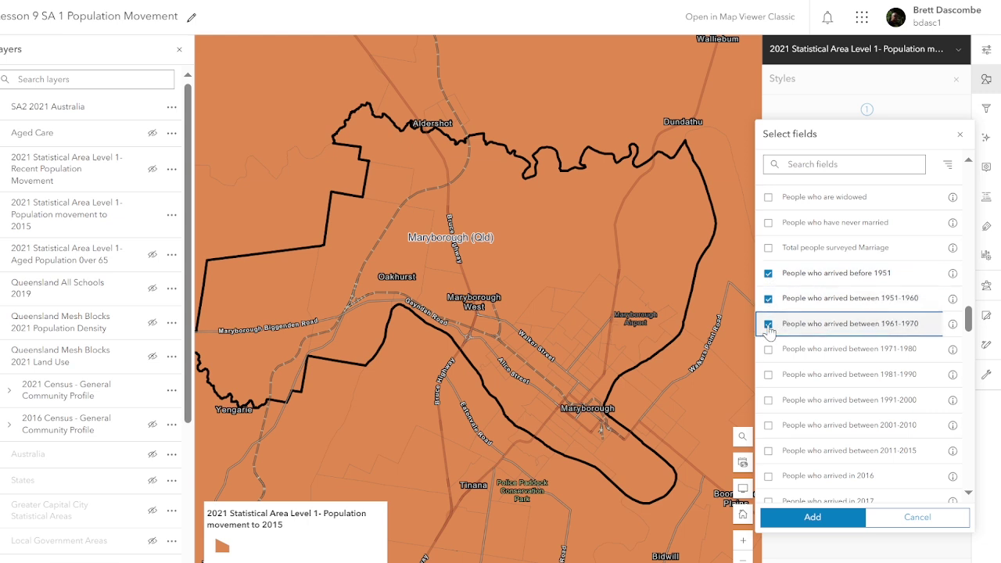
left_click(768, 349)
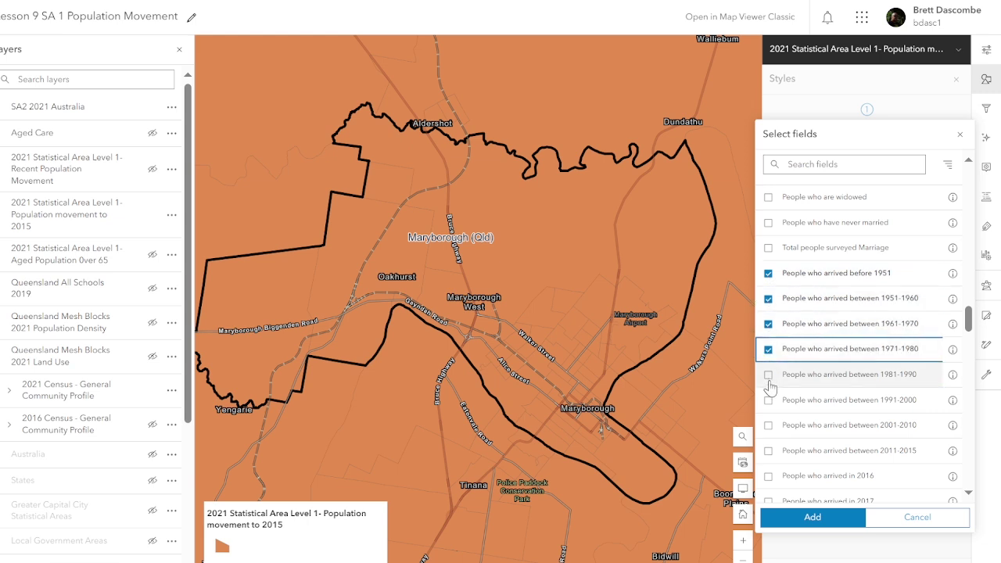
left_click(768, 376)
left_click(769, 400)
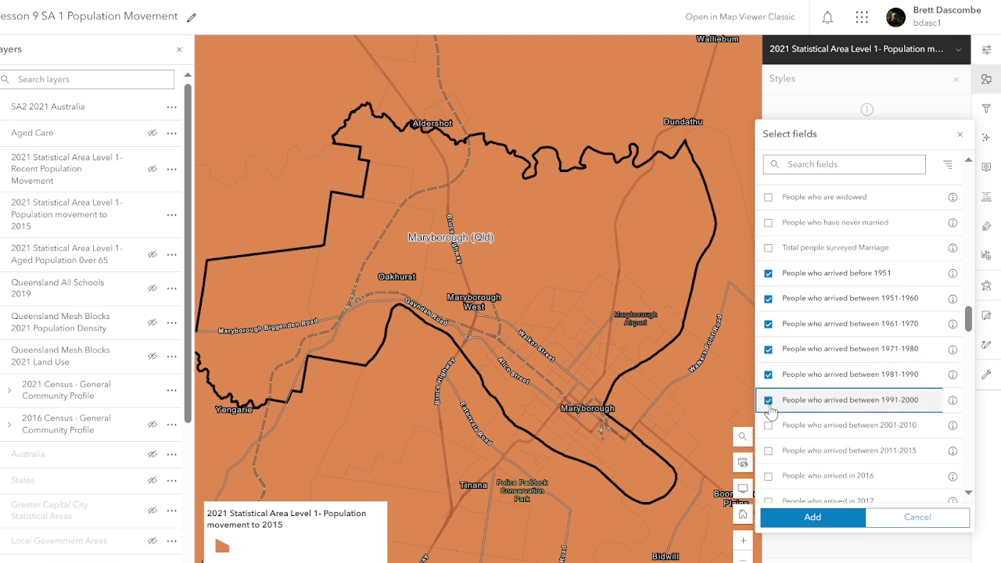
left_click(770, 426)
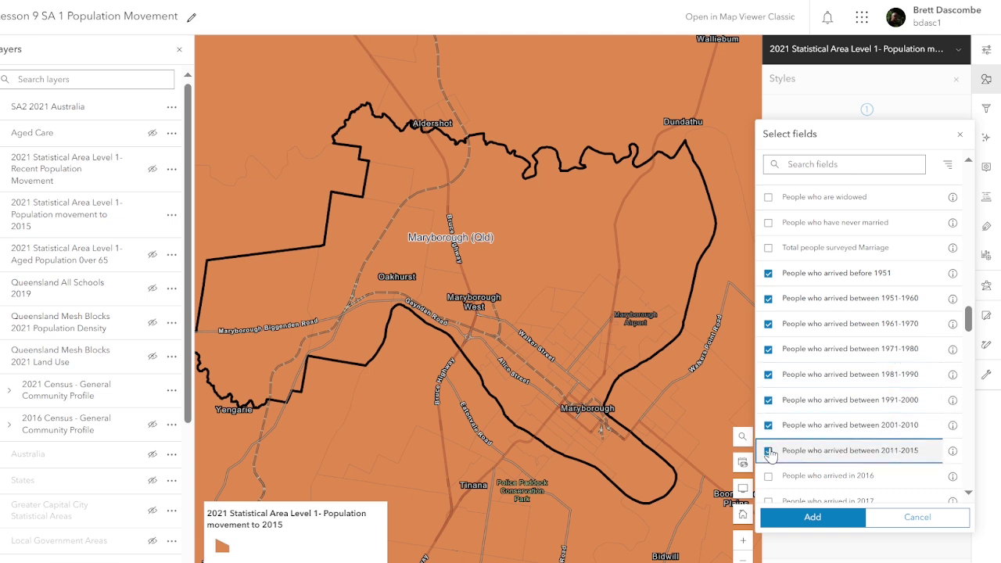
left_click(769, 452)
mouse_move(969, 321)
left_mouse_down()
mouse_move(970, 331)
mouse_move(975, 320)
left_mouse_up()
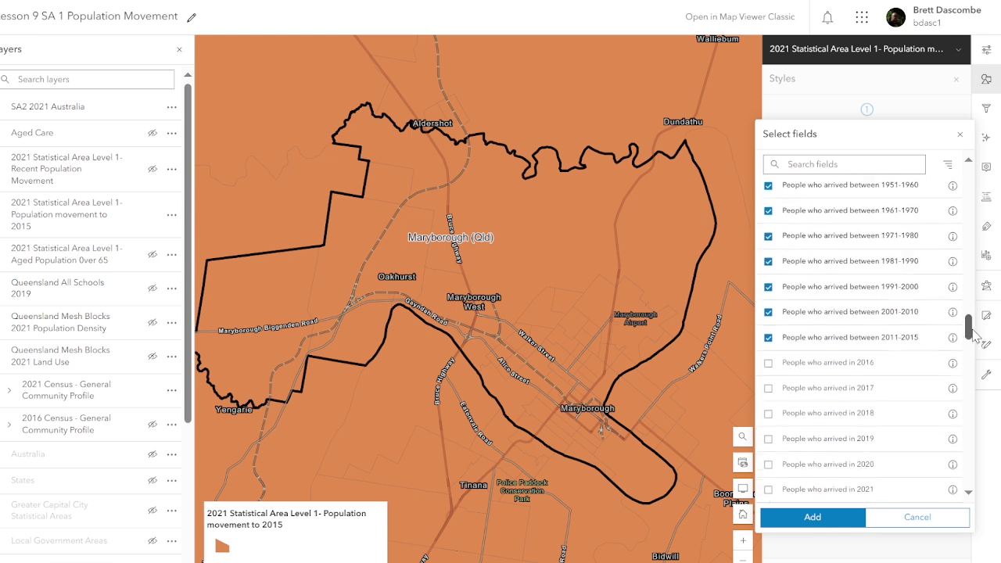
left_click(813, 517)
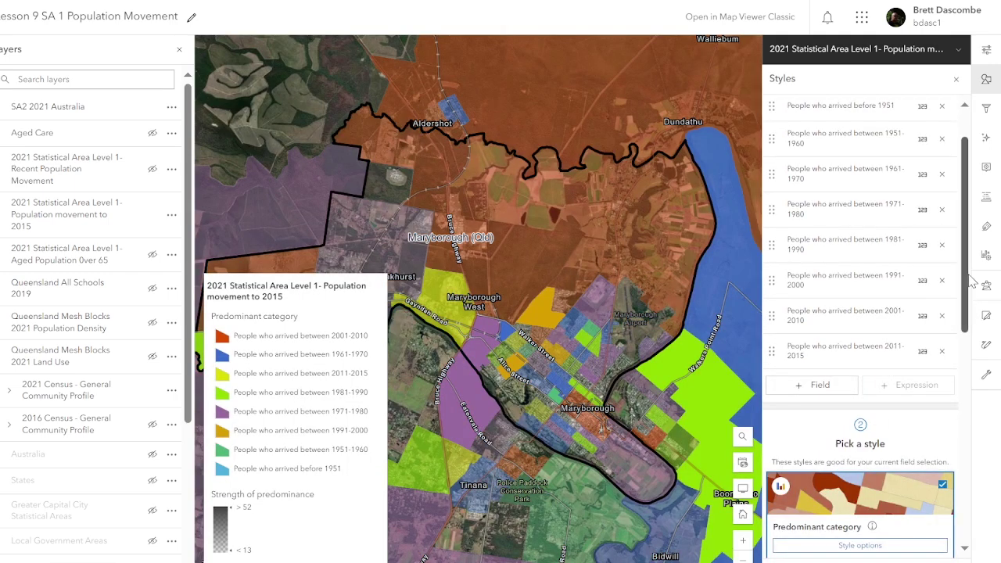
Step: Reorder the Predominant category style's arrival fields chronologically, from before 1951 down to 2011-2015
left_click_drag(967, 270, 974, 360)
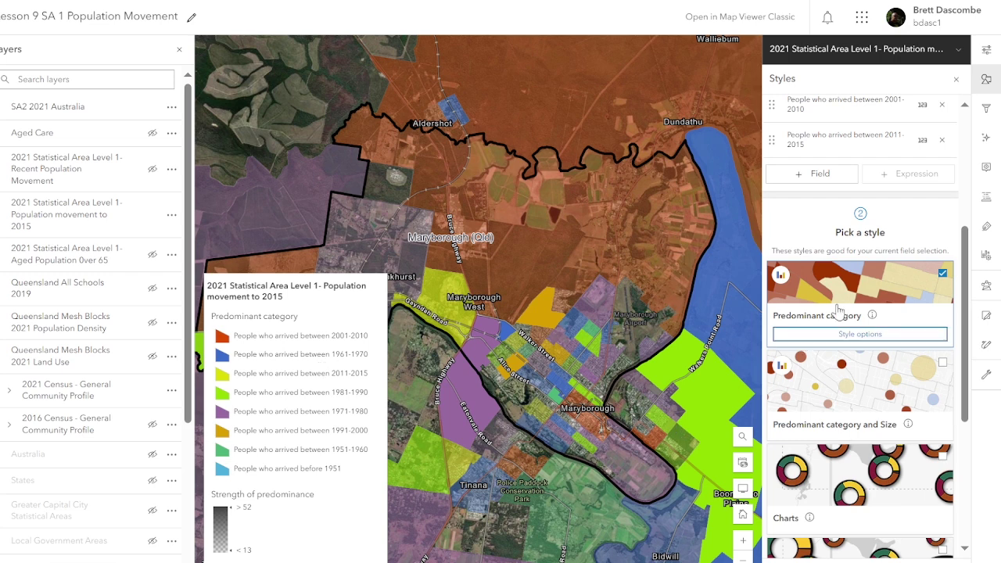
left_click(867, 335)
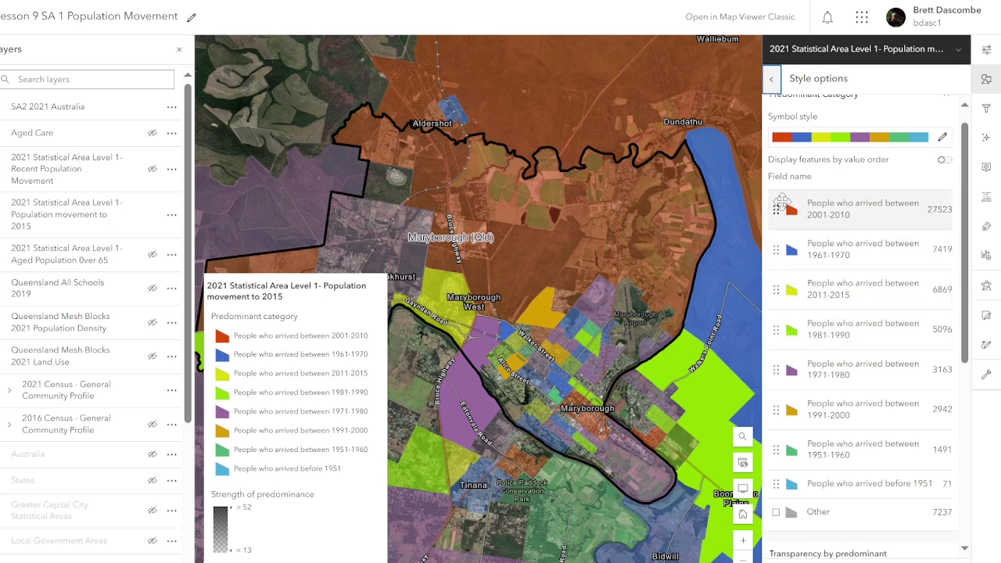
left_click_drag(779, 209, 782, 469)
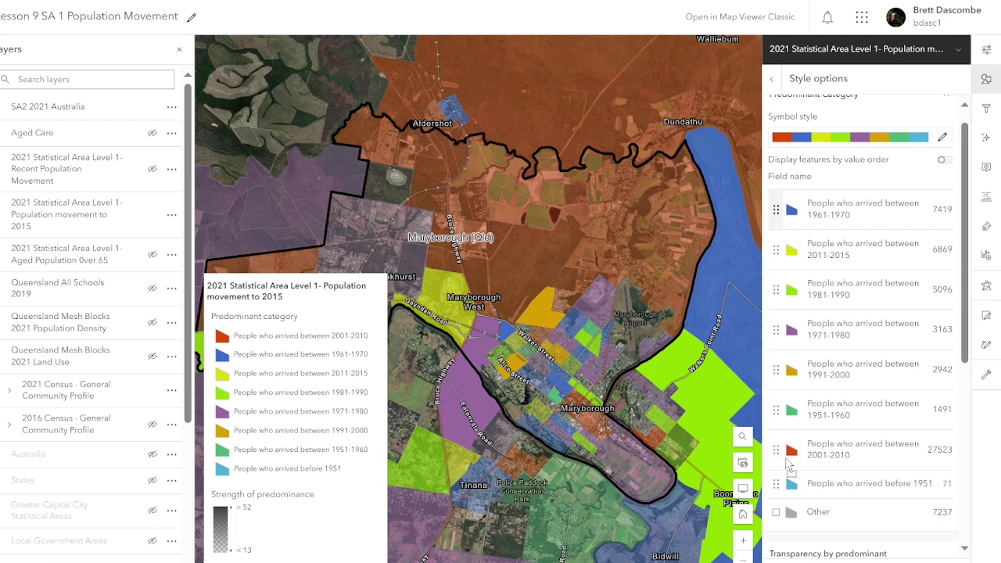
left_click_drag(786, 463, 787, 466)
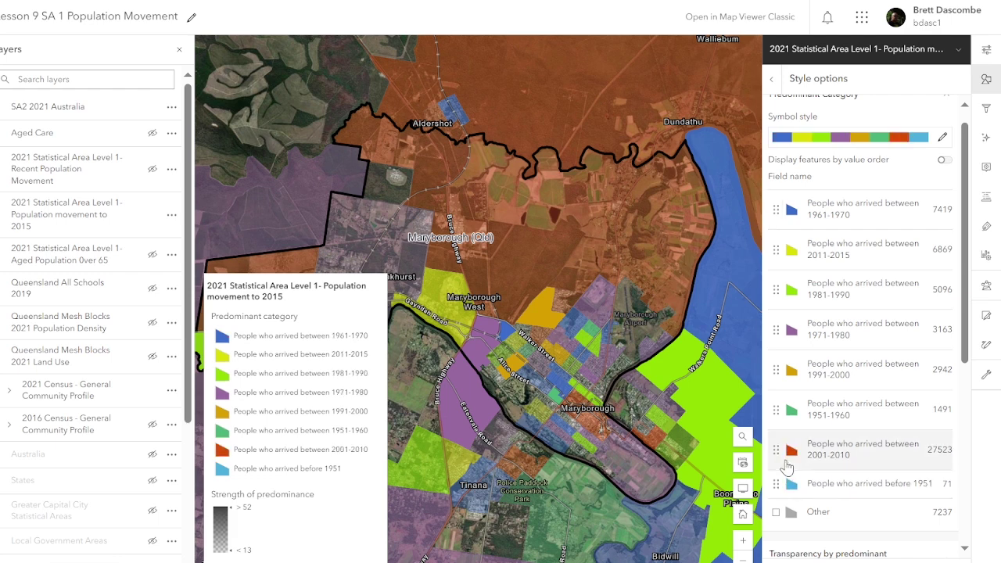
left_click_drag(776, 484, 770, 205)
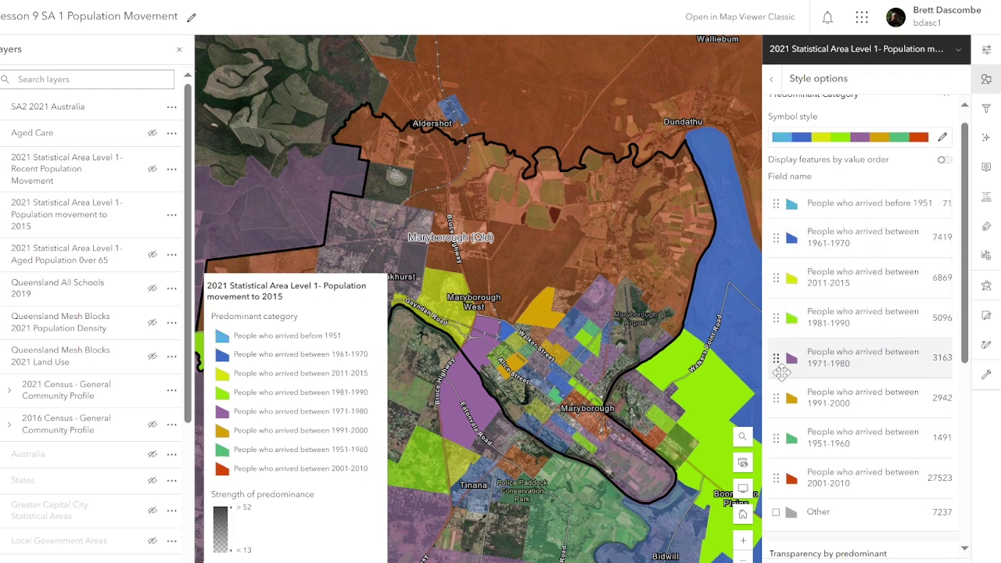
left_click_drag(776, 438, 790, 237)
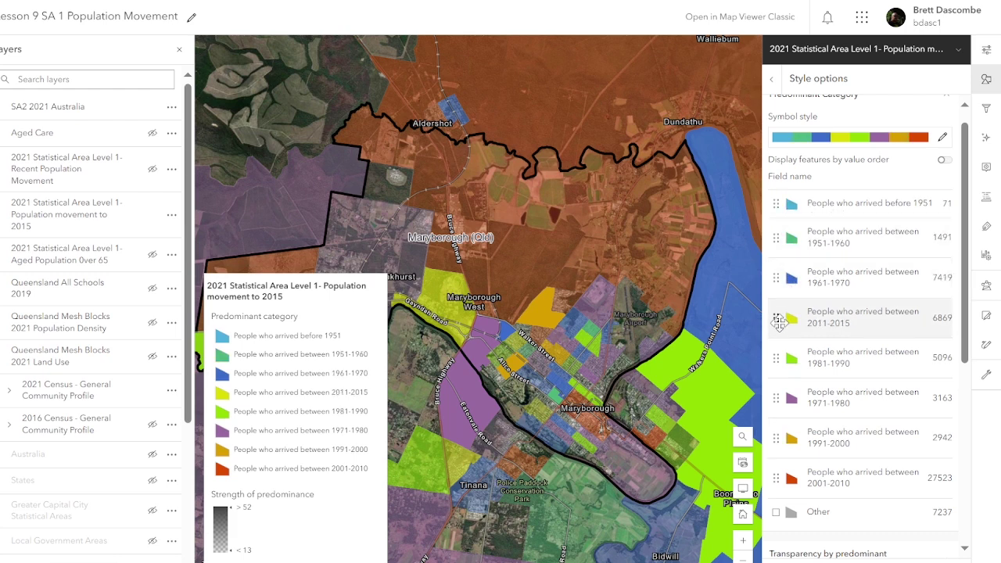
left_click_drag(779, 322, 785, 510)
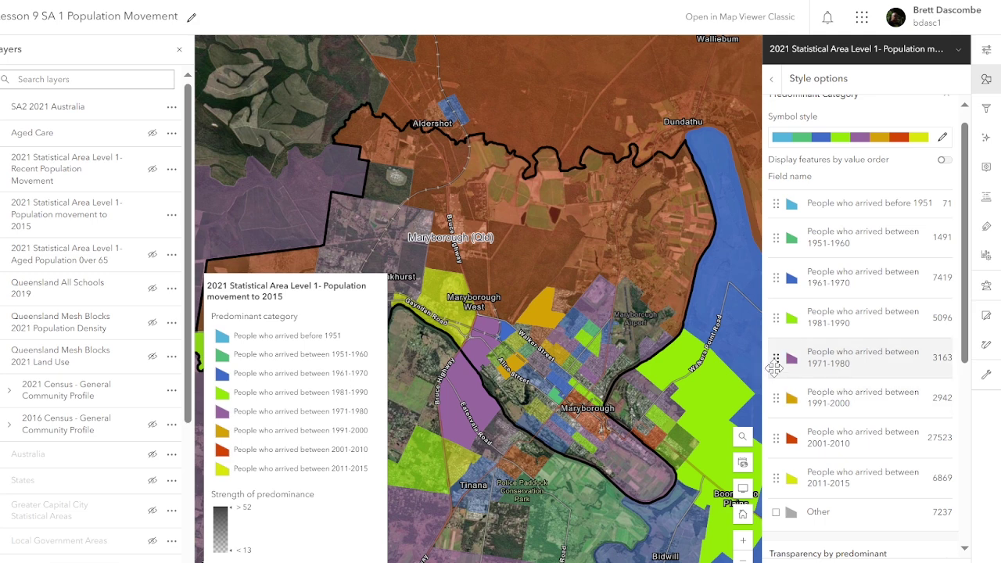
left_click_drag(776, 358, 771, 301)
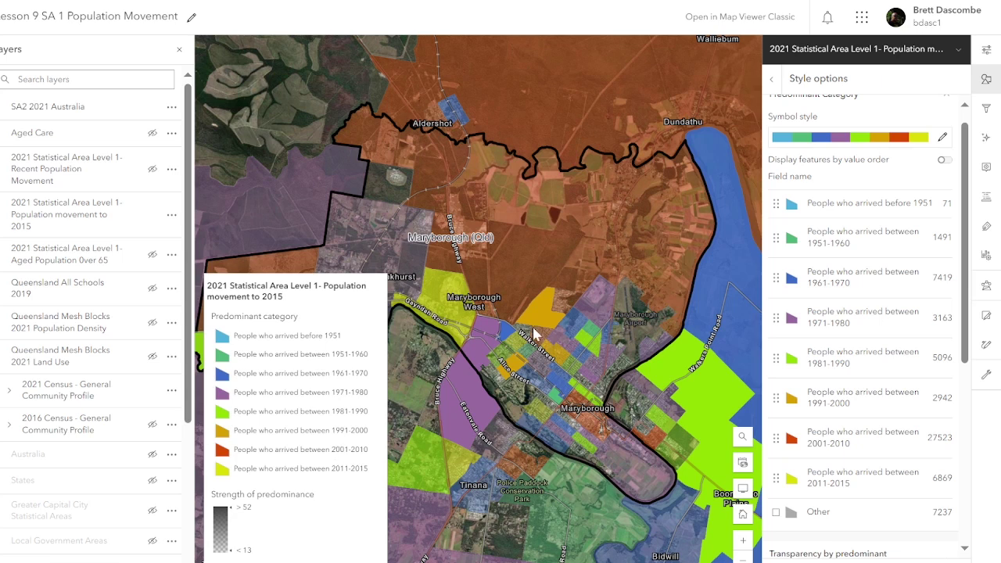
Step: Examine which arrival period predominates in each part of Maryborough, comparing the neighbourhood colours with the legend
left_click_drag(532, 327, 558, 276)
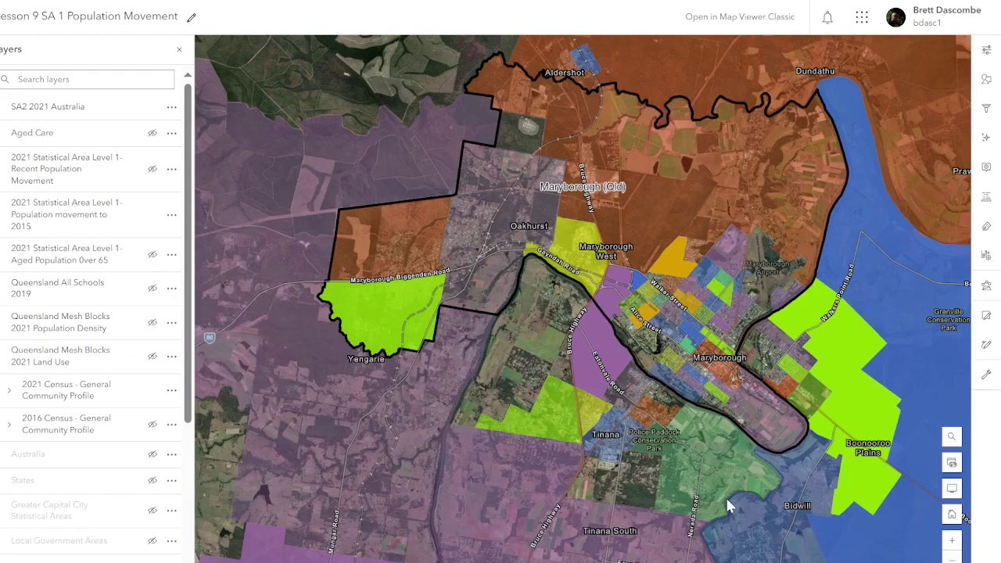
left_click_drag(706, 463, 668, 446)
left_click(952, 540)
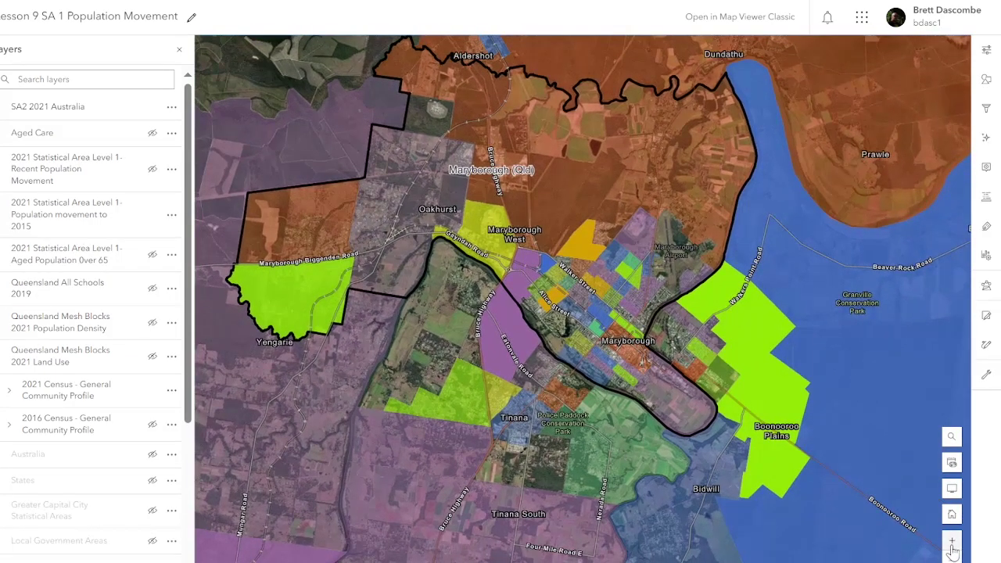
left_click(952, 539)
left_click(952, 540)
left_click_drag(708, 337, 602, 268)
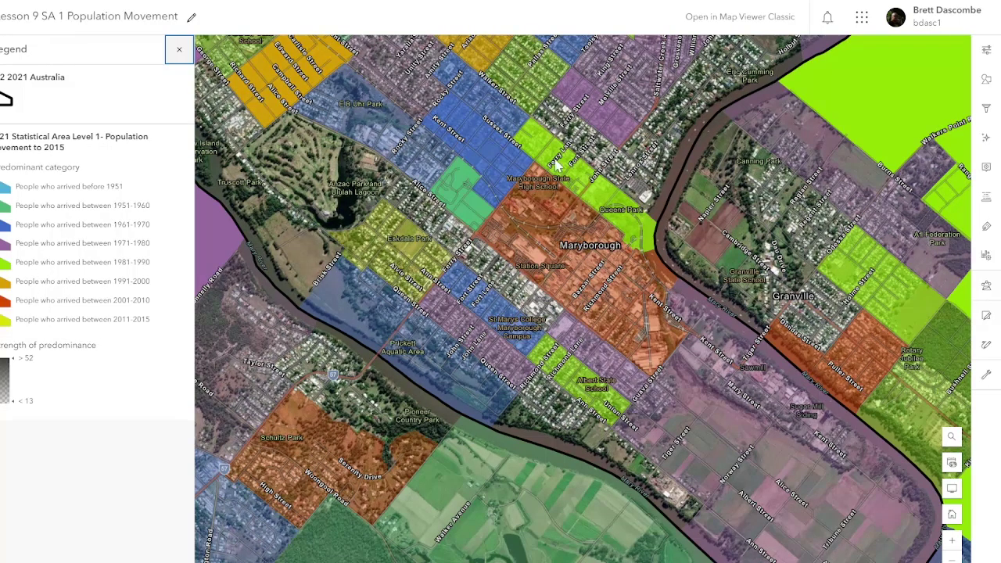
left_click_drag(571, 240, 508, 205)
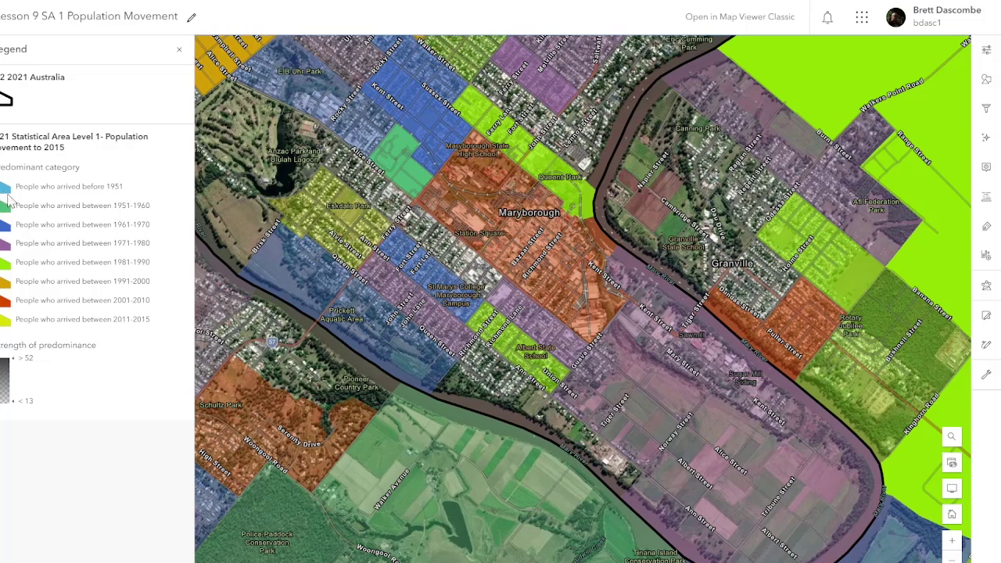
left_click_drag(329, 193, 418, 230)
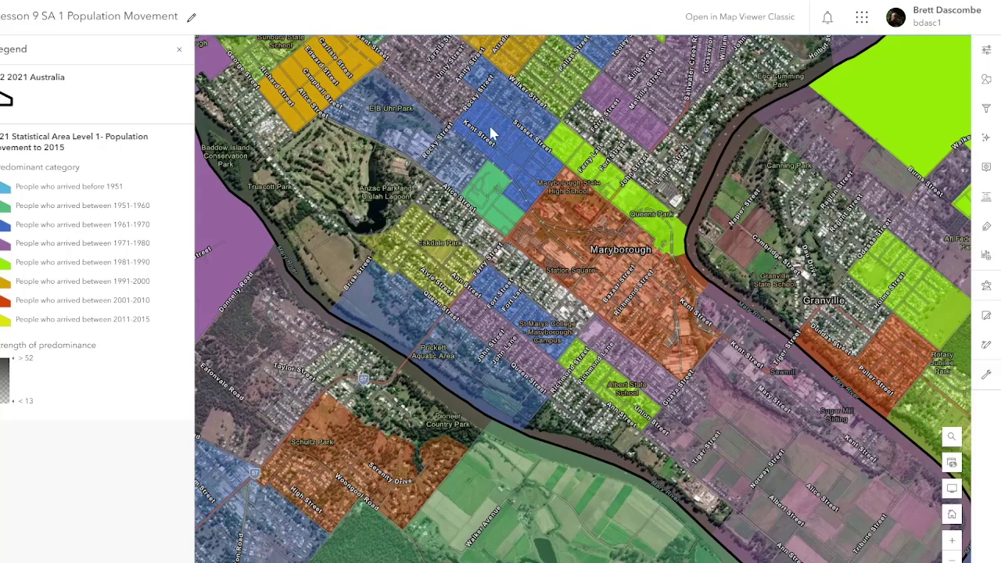
left_click_drag(512, 128, 505, 243)
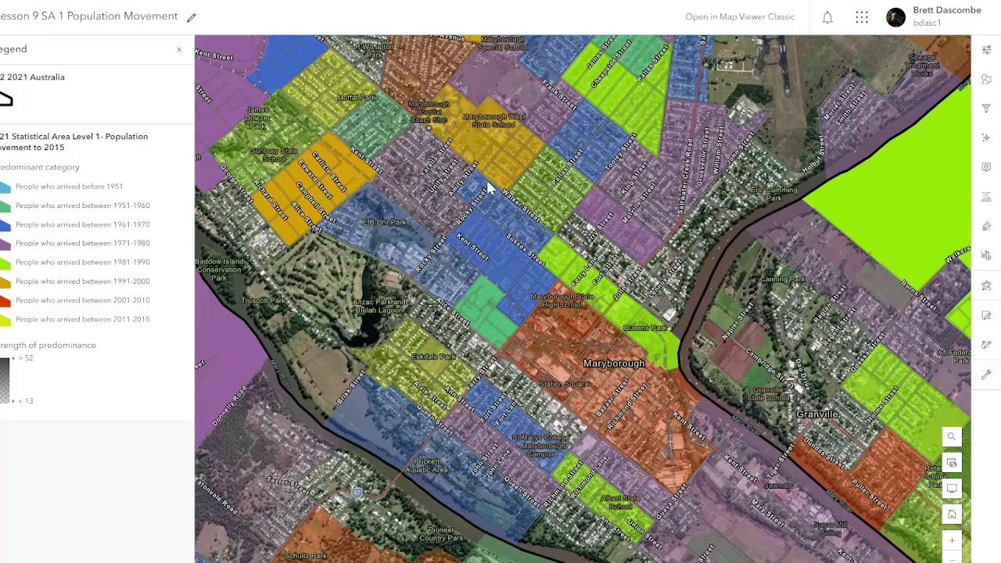
left_click_drag(507, 291, 534, 185)
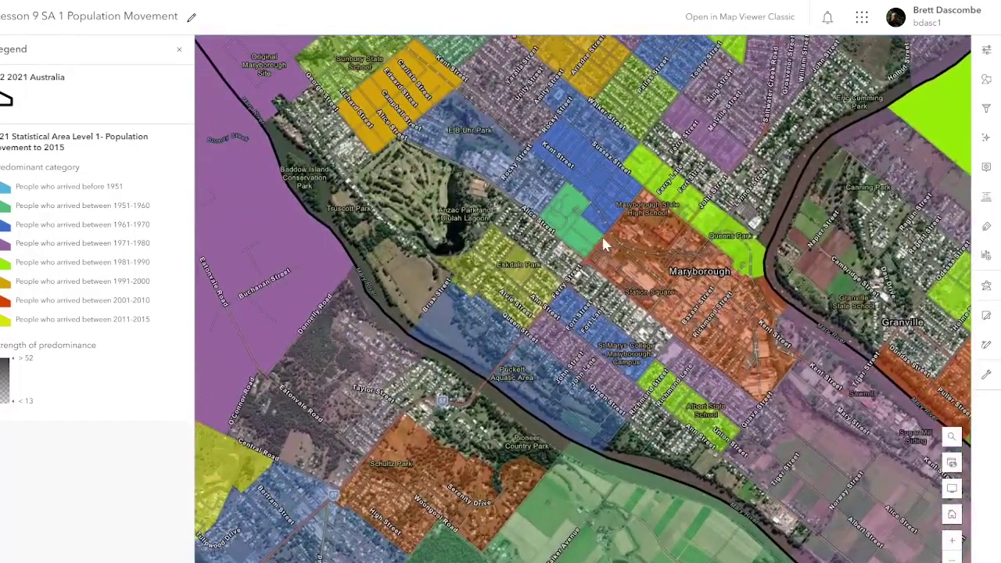
left_click_drag(601, 234, 717, 466)
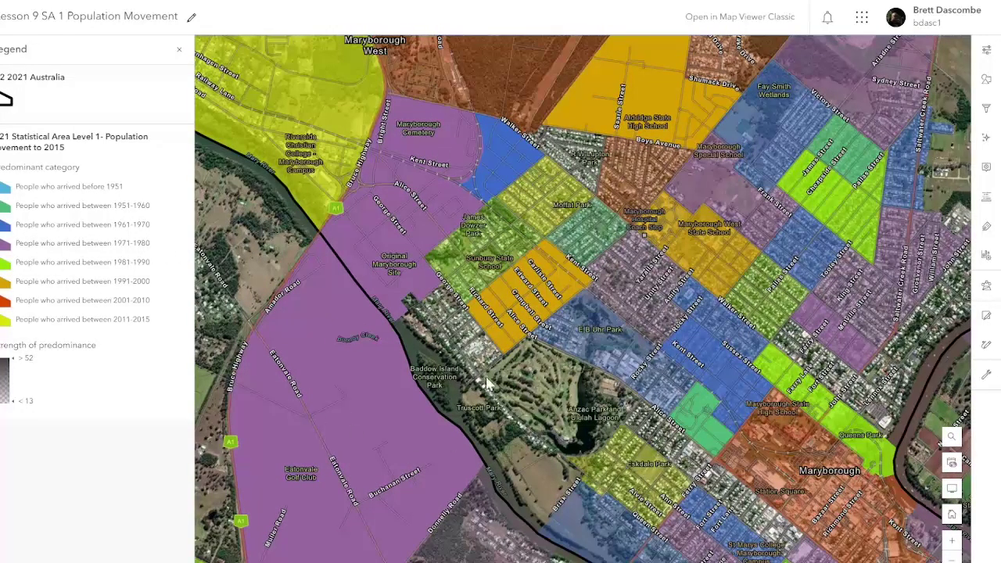
left_click_drag(559, 280, 246, 452)
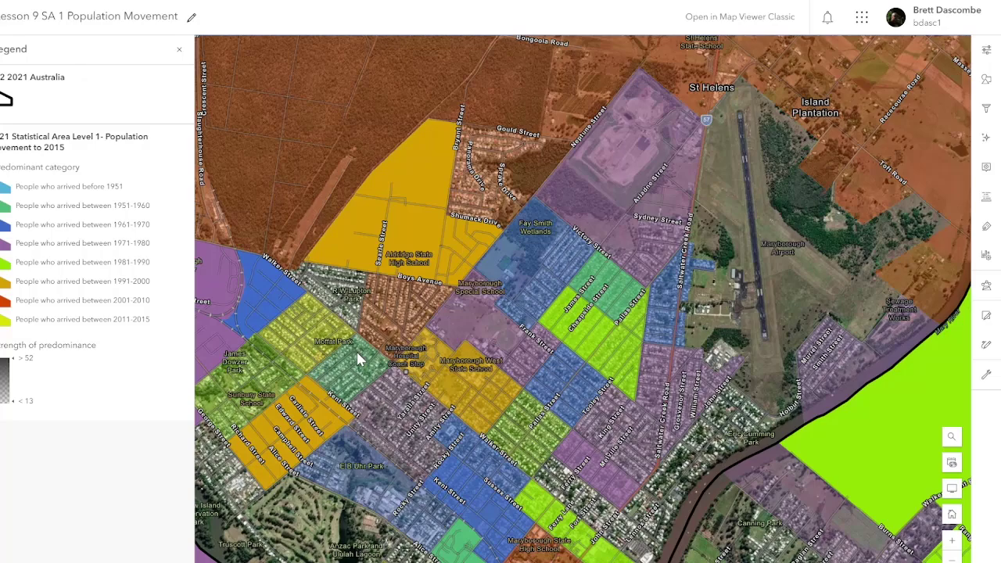
left_click_drag(403, 365, 458, 196)
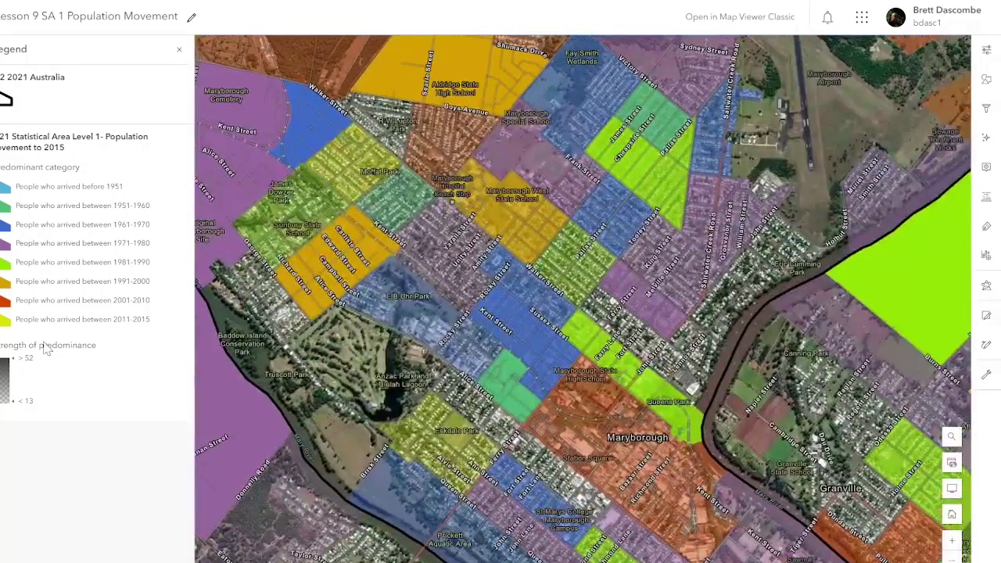
left_click(0, 374)
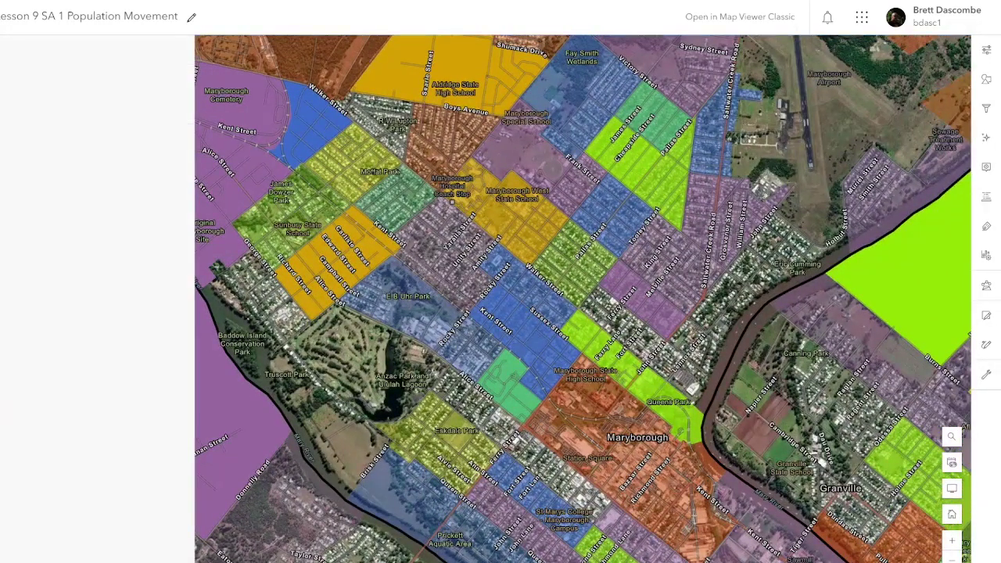
Step: Bring up the print settings and frame the print area around the whole Maryborough district, including Yengarie, Oakhurst and Tinana
left_click(179, 48)
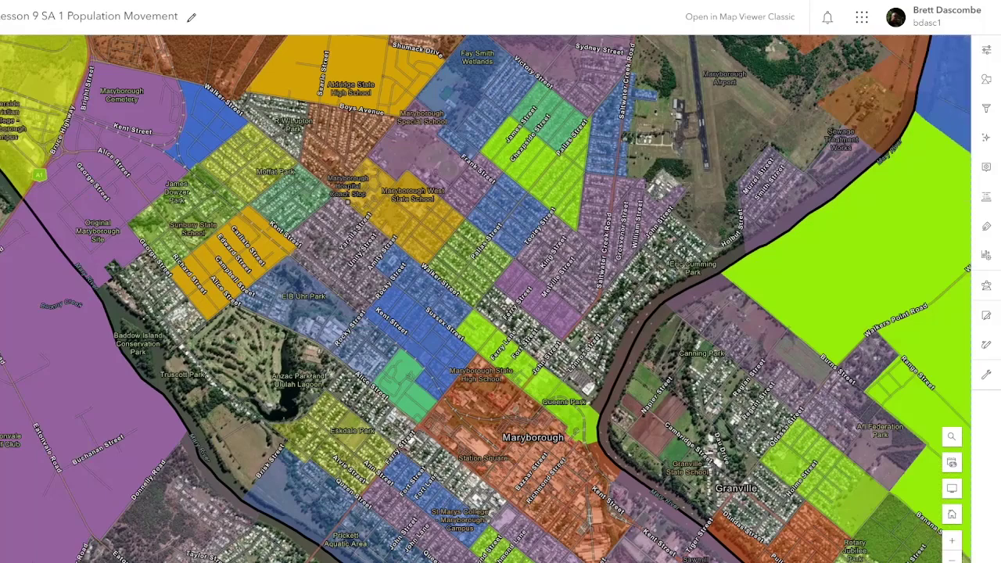
left_click(0, 373)
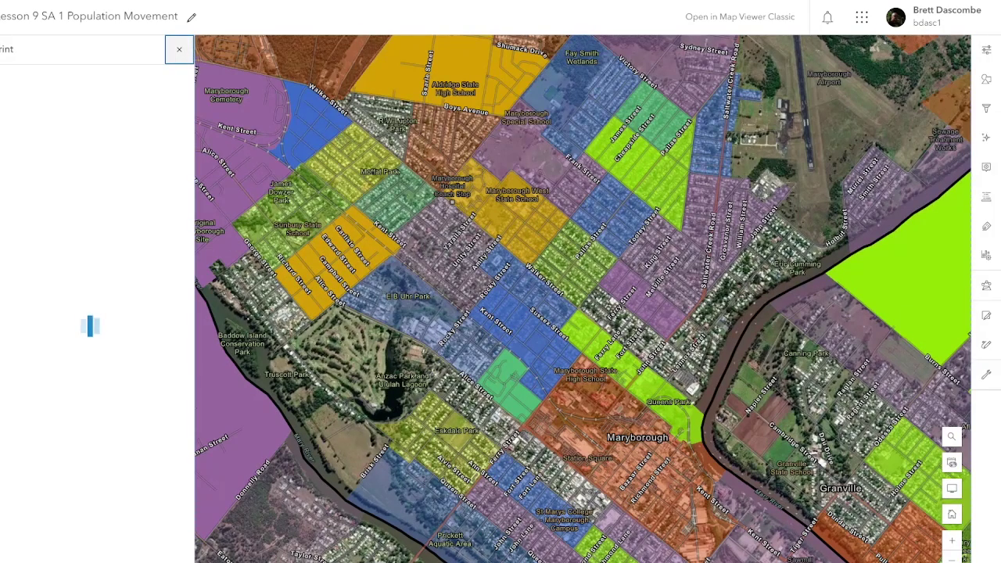
key("Return")
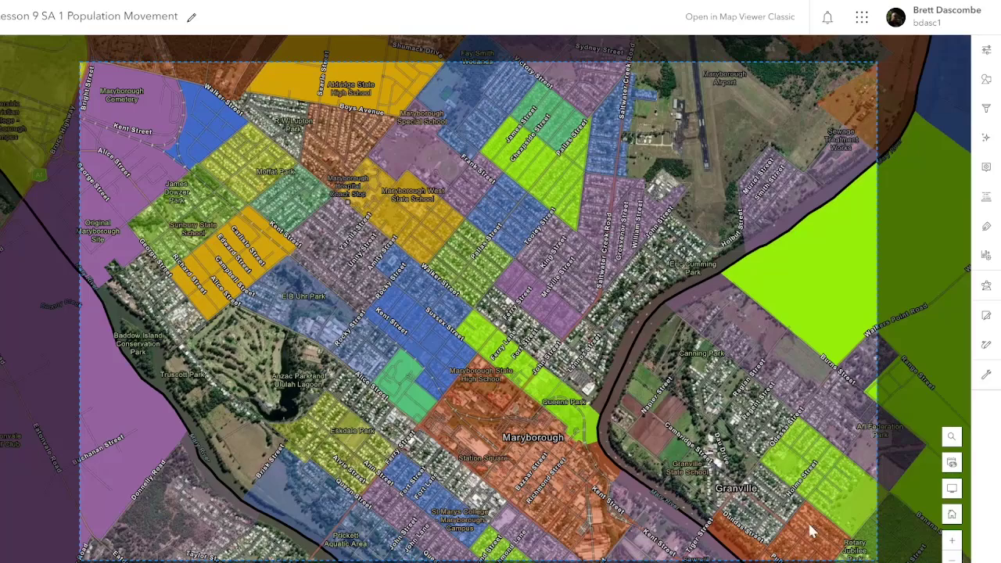
scroll(516, 337, "down", 3)
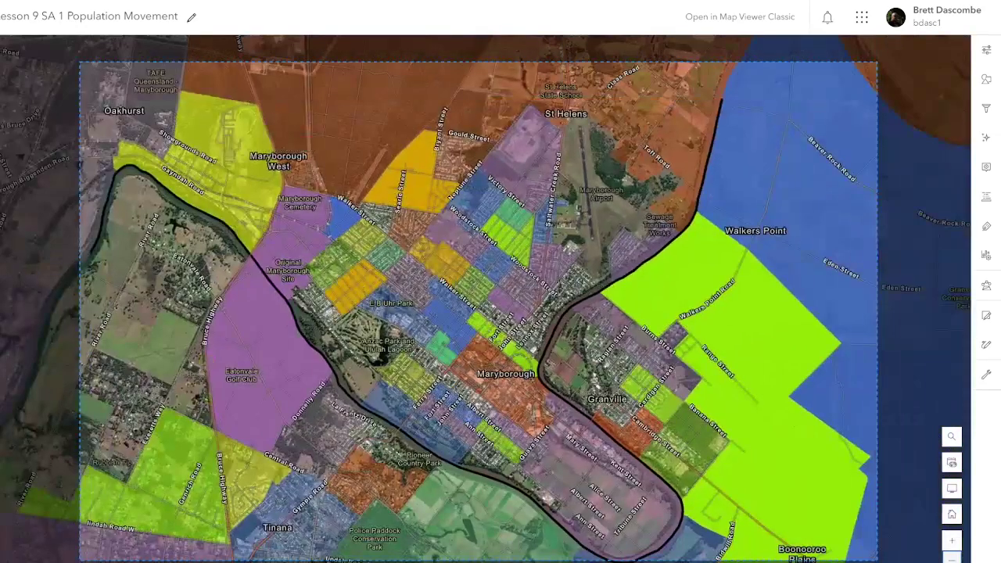
left_click_drag(843, 513, 872, 537)
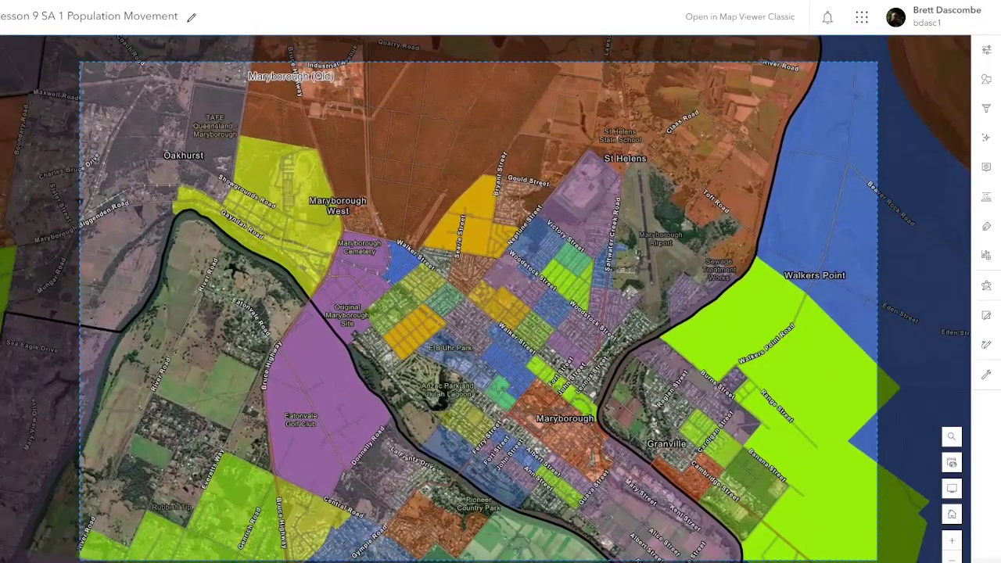
left_click(952, 560)
left_click_drag(767, 436, 829, 462)
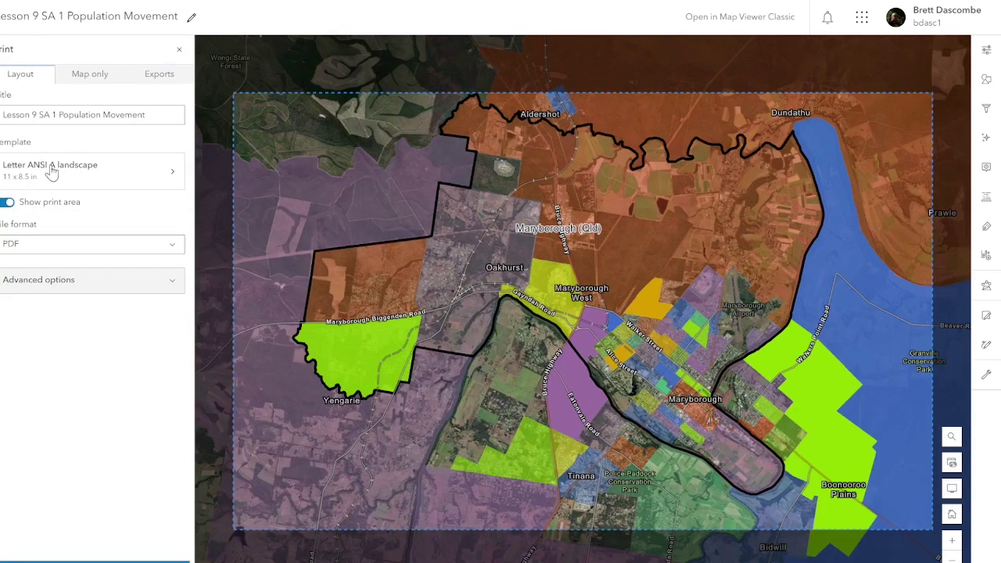
Step: Choose the A3 landscape print template and title the layout "Lesson 9 SA 1 Population Movement 1951 - 2015"
left_click(52, 172)
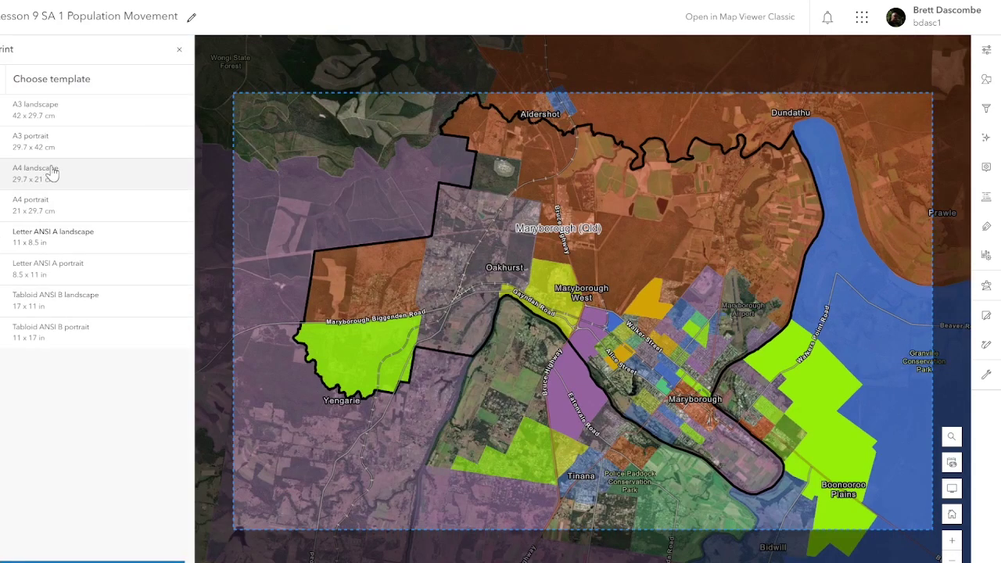
left_click(47, 123)
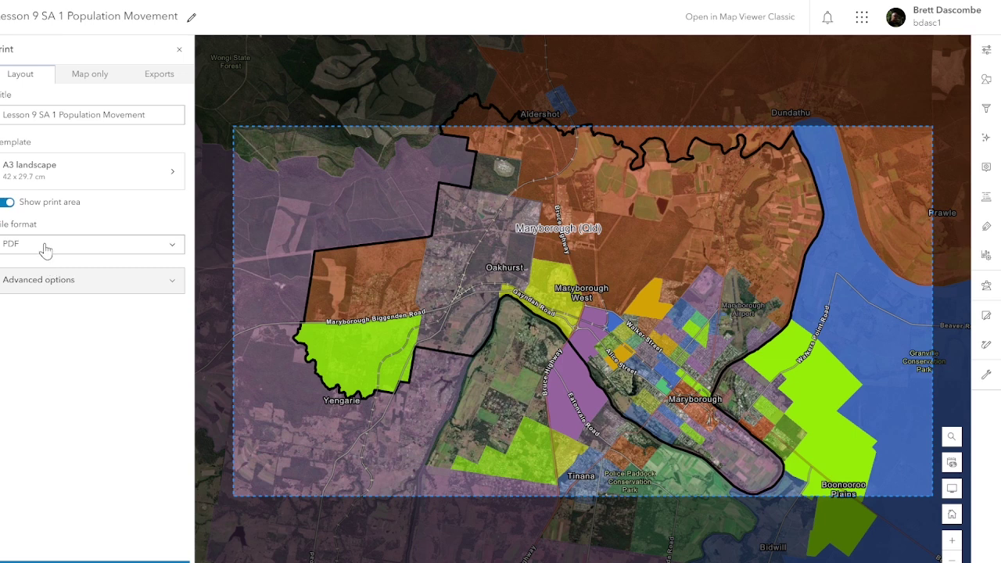
left_click(153, 116)
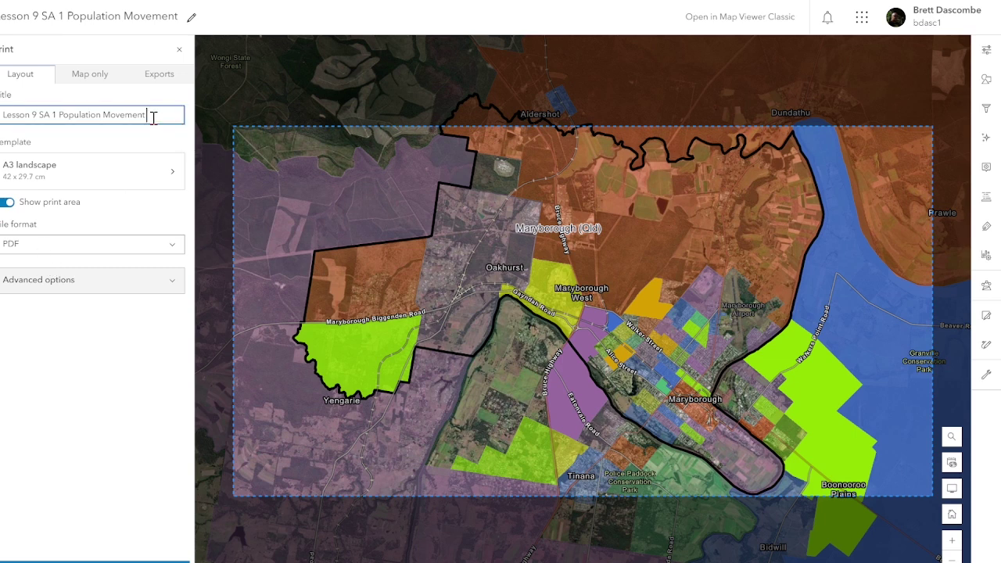
type("T51 - 2015")
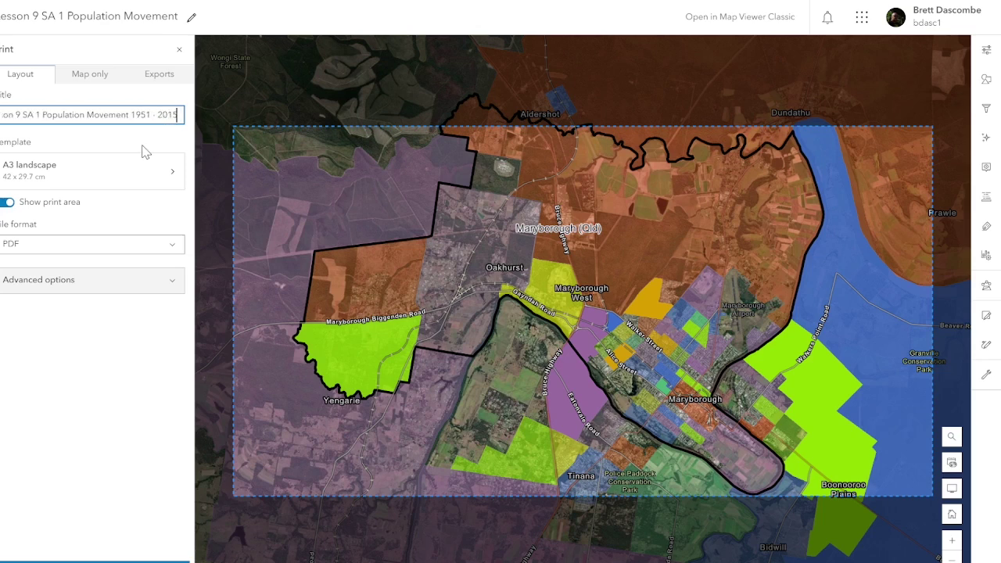
Step: Set the print layout's file format to JPG
left_click(63, 245)
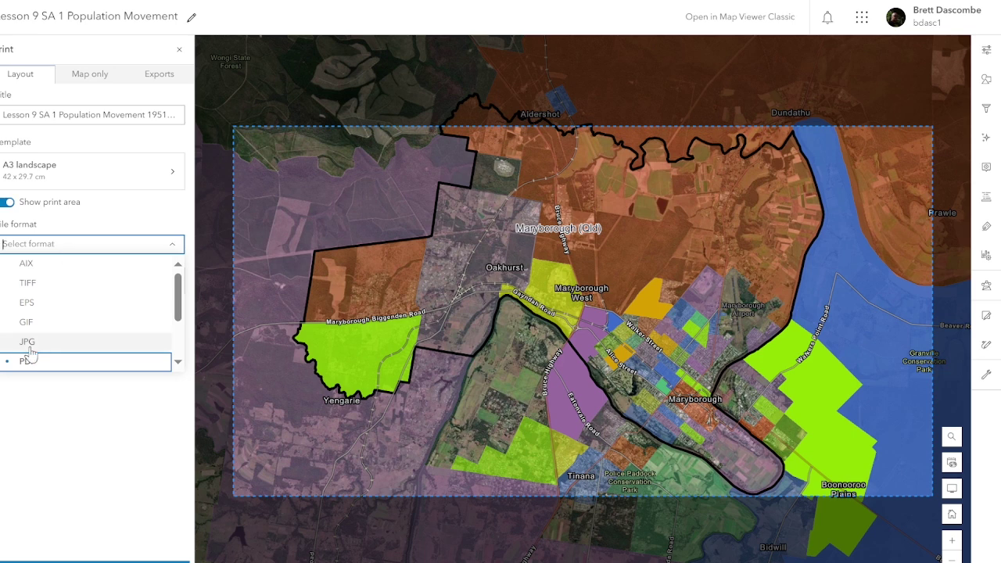
left_click(32, 345)
left_click(45, 250)
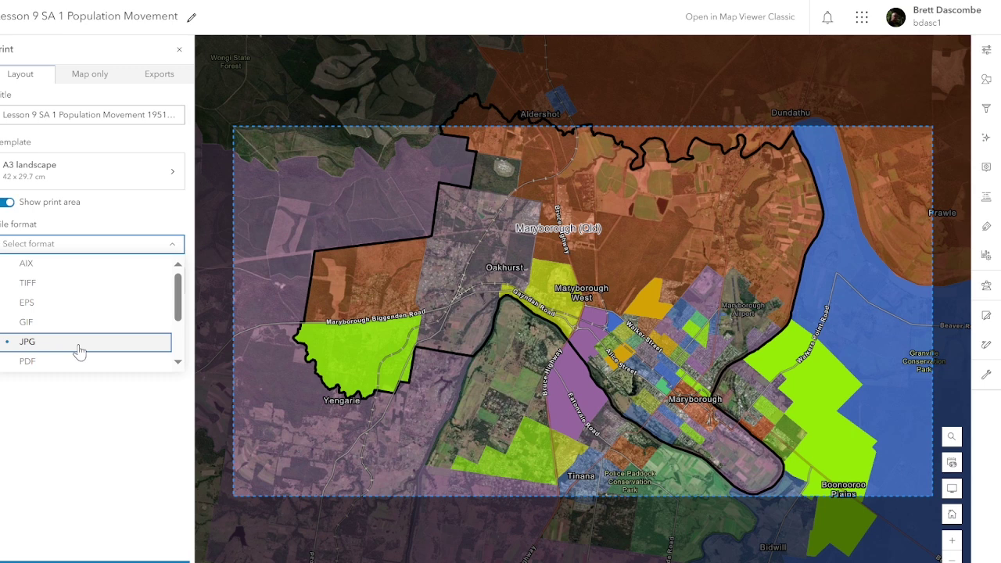
left_click(95, 443)
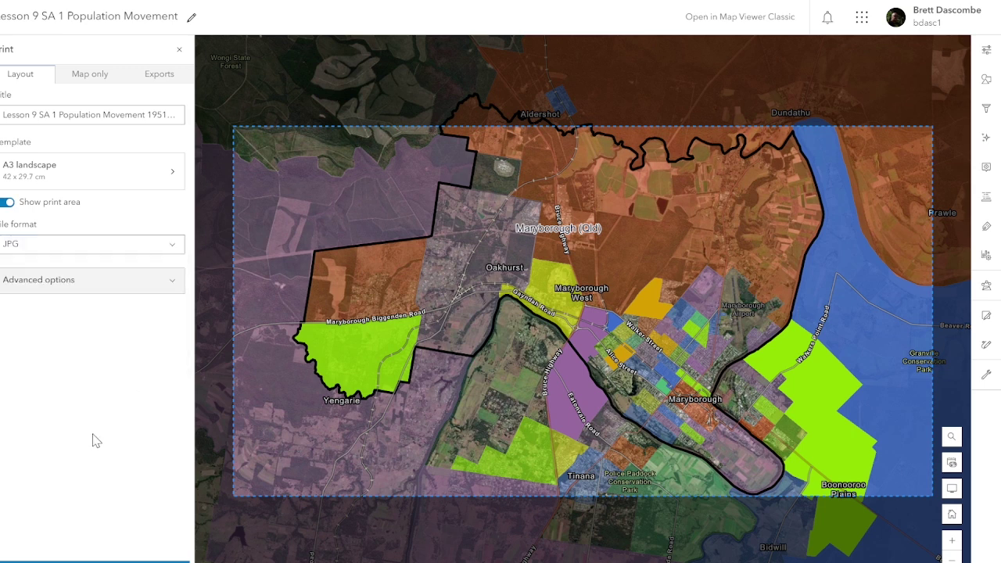
Step: Include the legend and the north arrow in the print layout
left_click(49, 291)
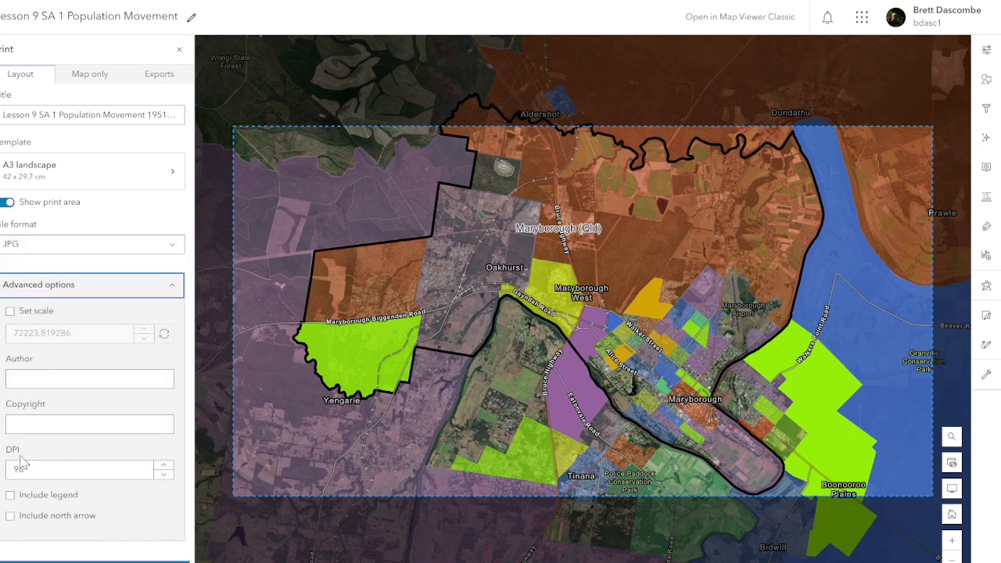
left_click(10, 495)
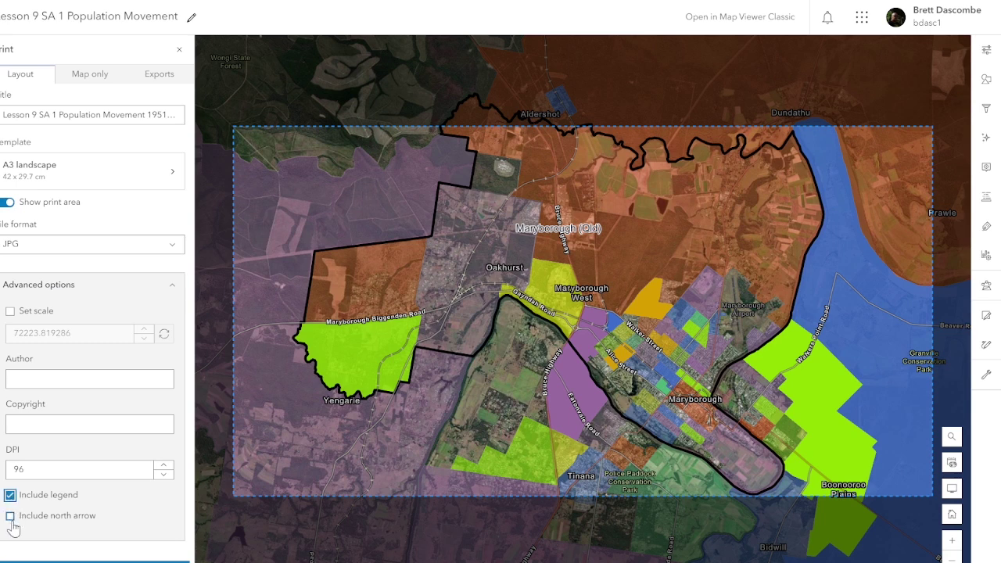
left_click(10, 516)
Step: Set the print layout's author to "Geospatial Connect" and export the map
left_click(32, 381)
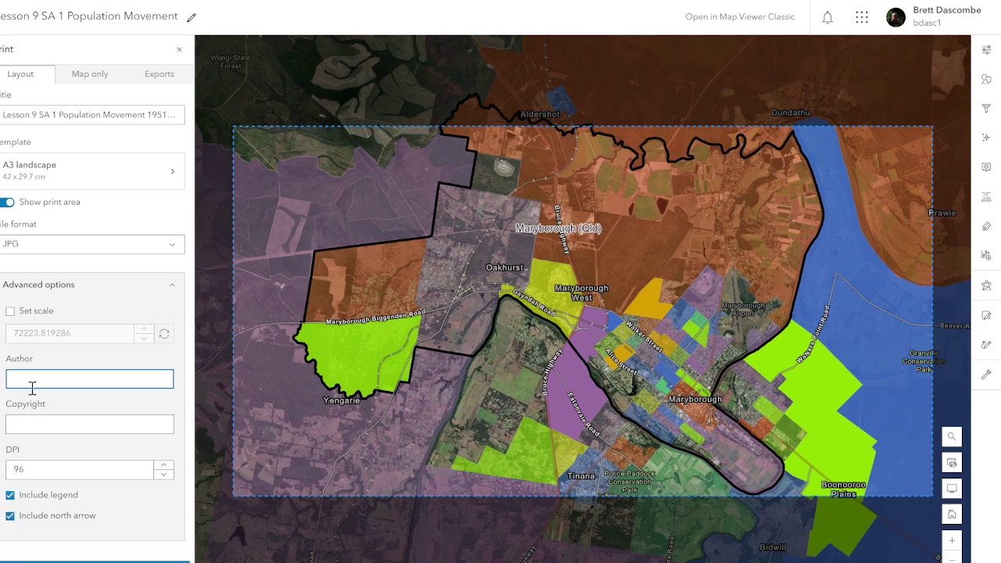
type("Geospatial Connect")
left_click(47, 562)
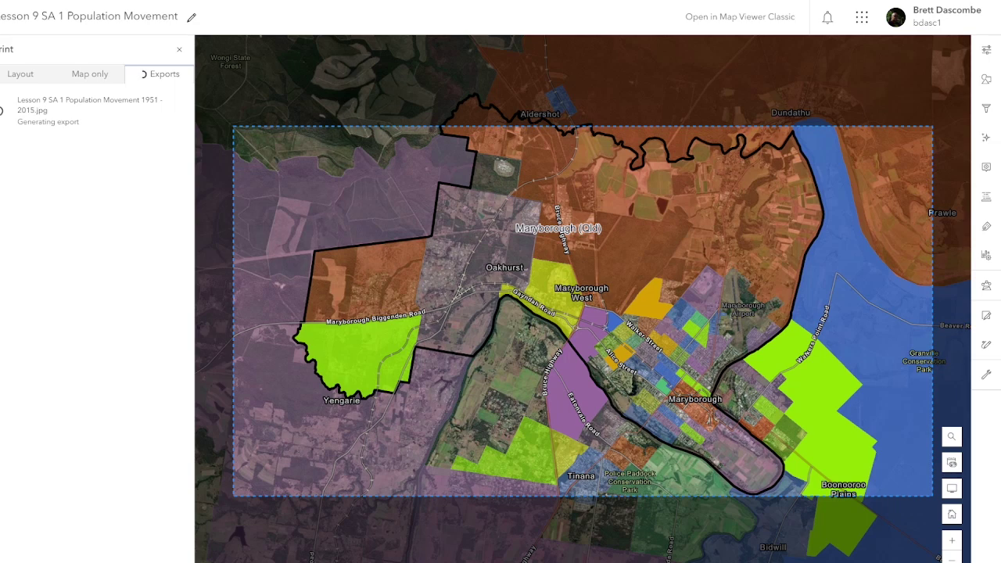
left_click_drag(509, 322, 522, 341)
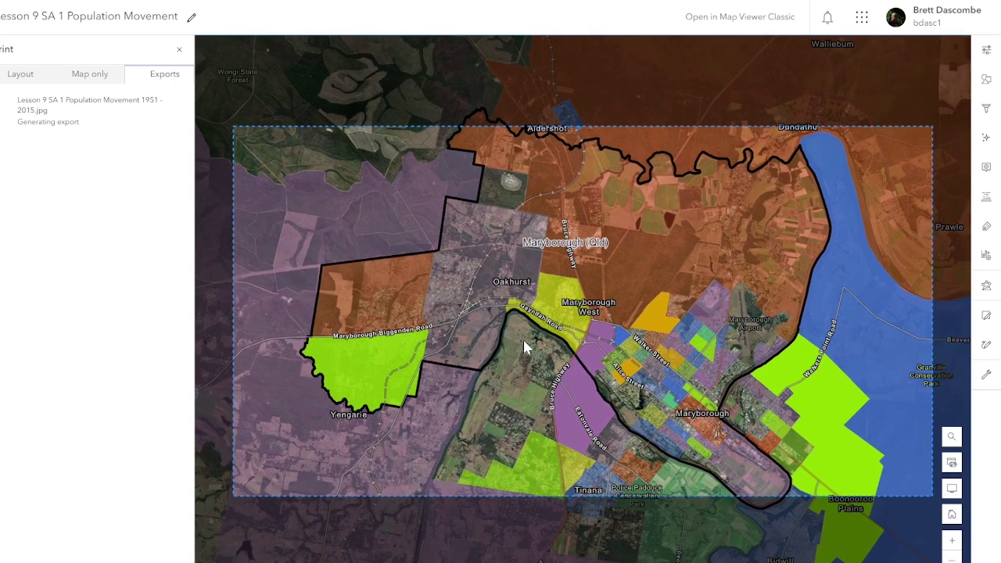